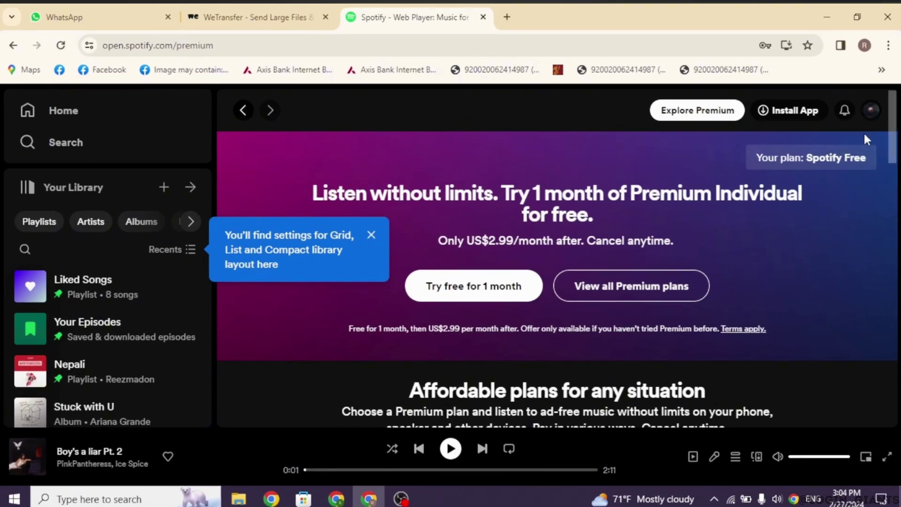
# Open the Account page from the profile menu to reach its Security and privacy options.
pyautogui.click(872, 112)
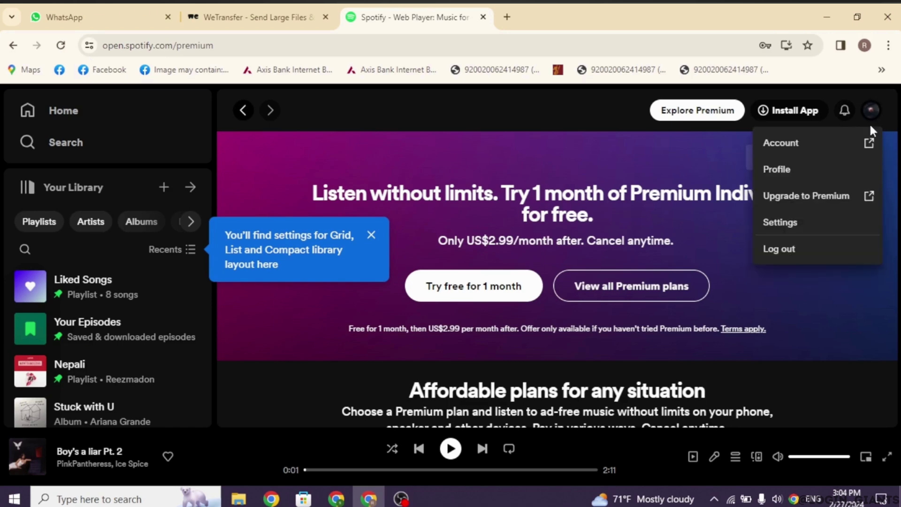
pyautogui.click(872, 111)
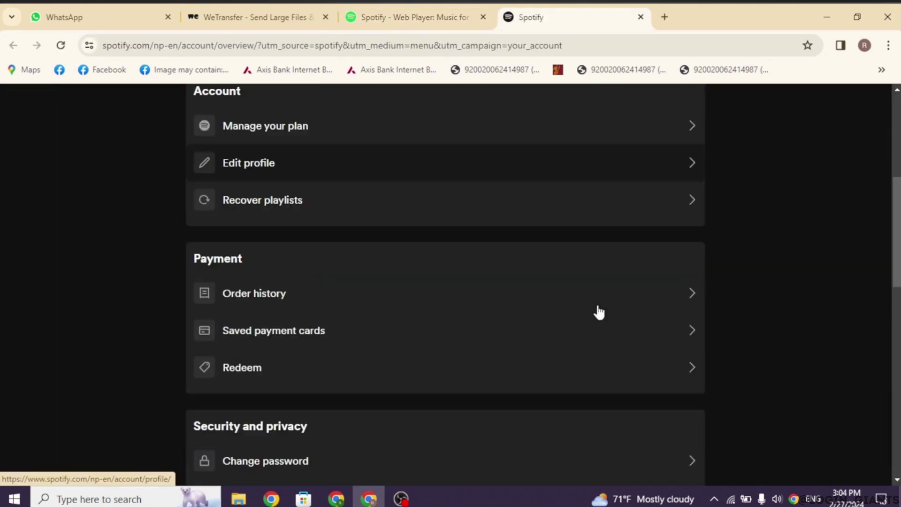
pyautogui.scroll(-1, 599, 313)
pyautogui.scroll(-2, 600, 312)
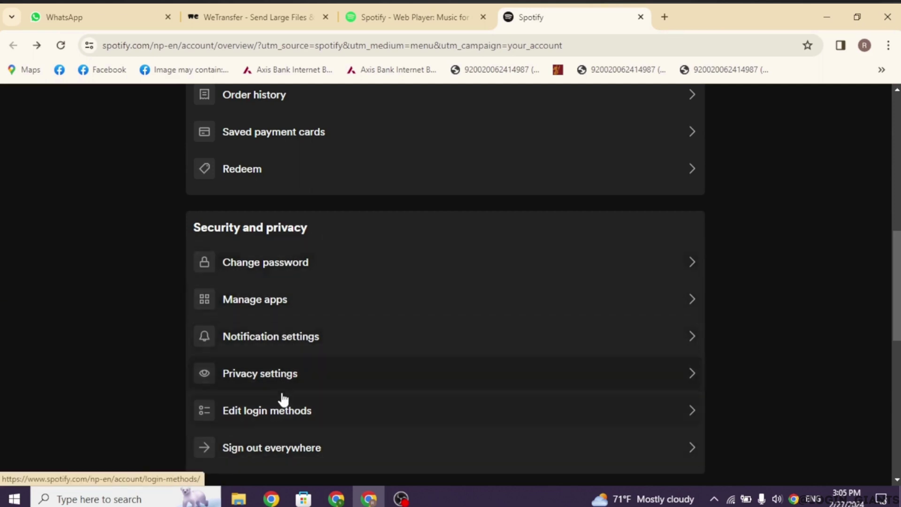
# Open the Edit login methods page from the account overview.
pyautogui.click(328, 417)
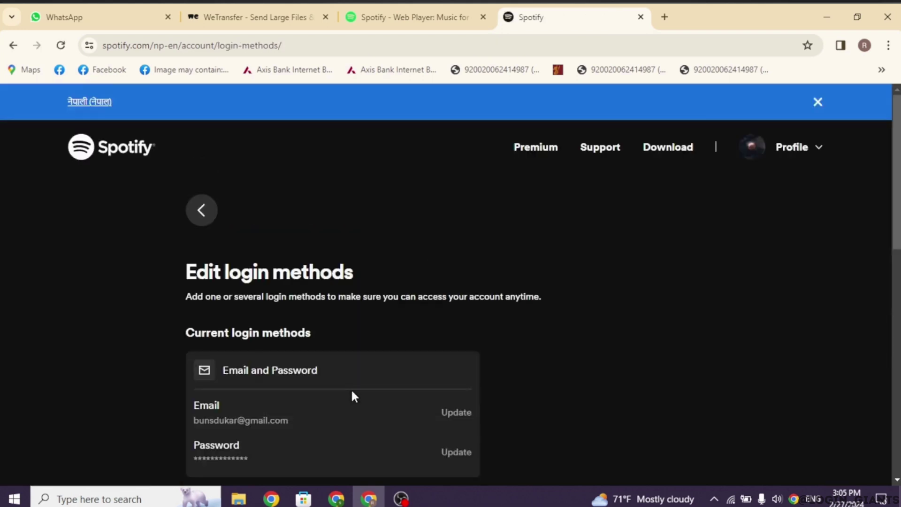
pyautogui.scroll(-2, 351, 388)
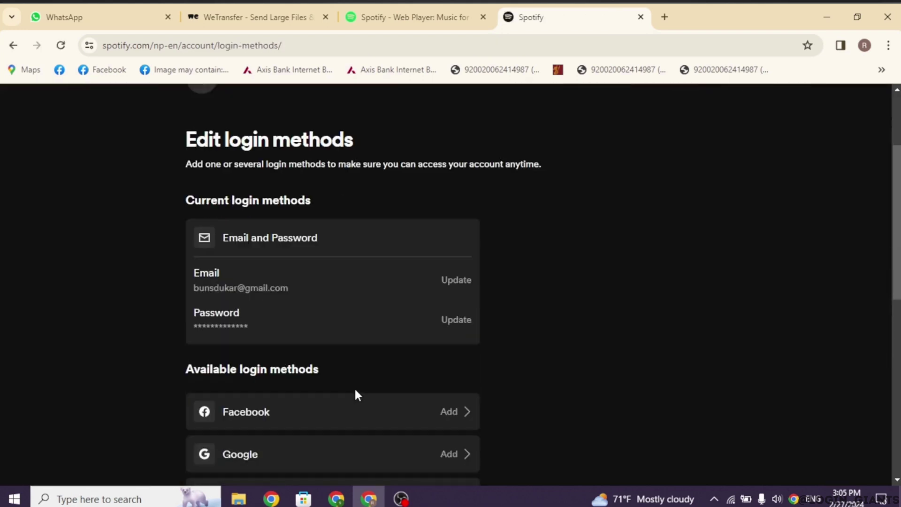
# Submit a new account password, save it in Chrome, and go back to the account overview.
pyautogui.click(457, 320)
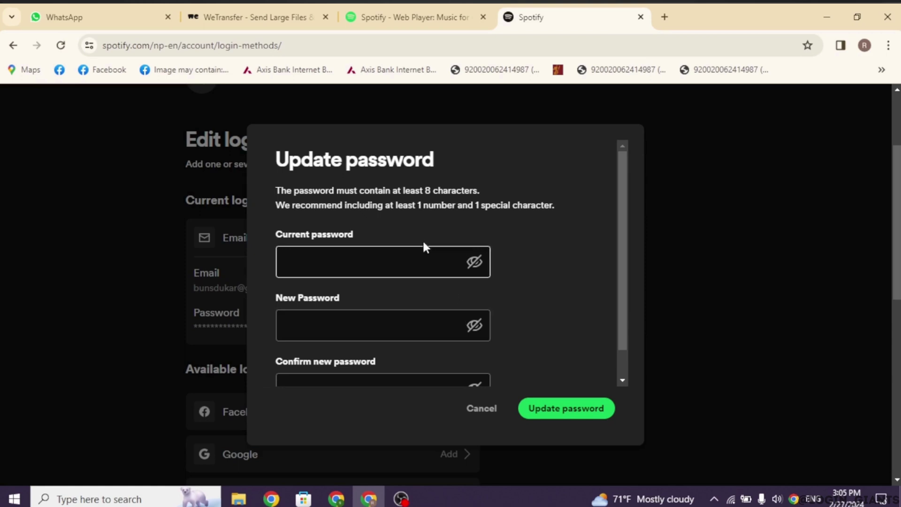
pyautogui.scroll(-1, 399, 258)
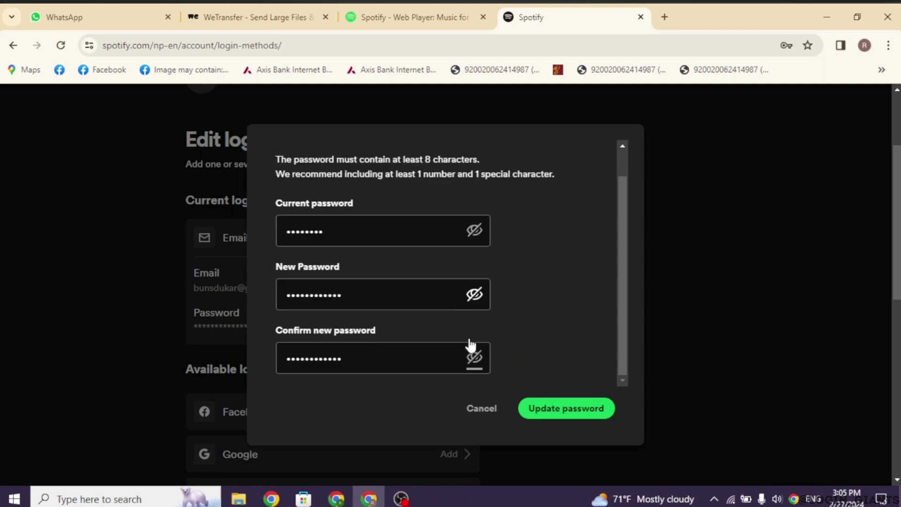
pyautogui.click(563, 413)
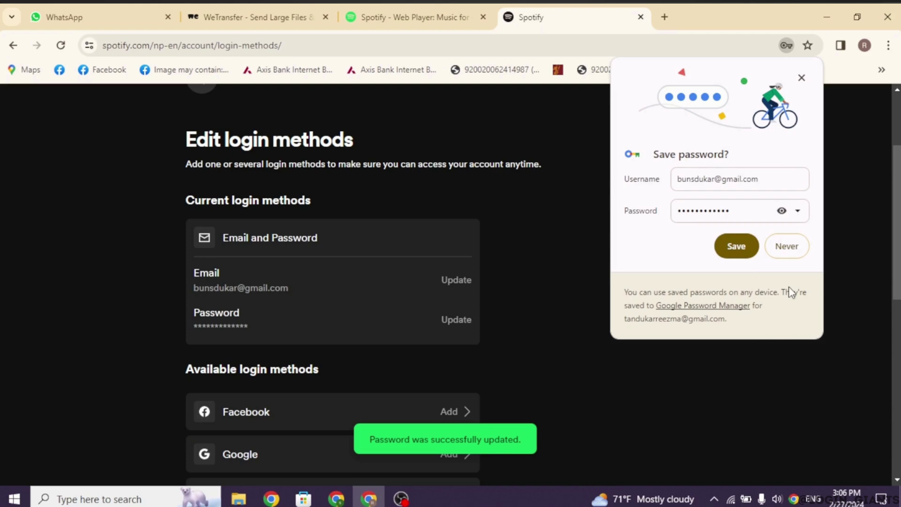
pyautogui.click(736, 246)
pyautogui.scroll(-3, 606, 303)
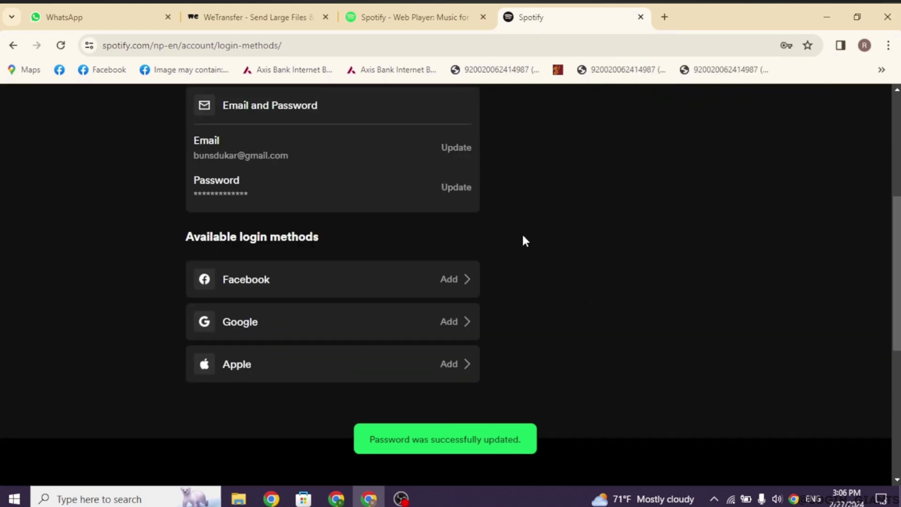
pyautogui.hotkey('alt', 'Left')
pyautogui.scroll(-3, 420, 356)
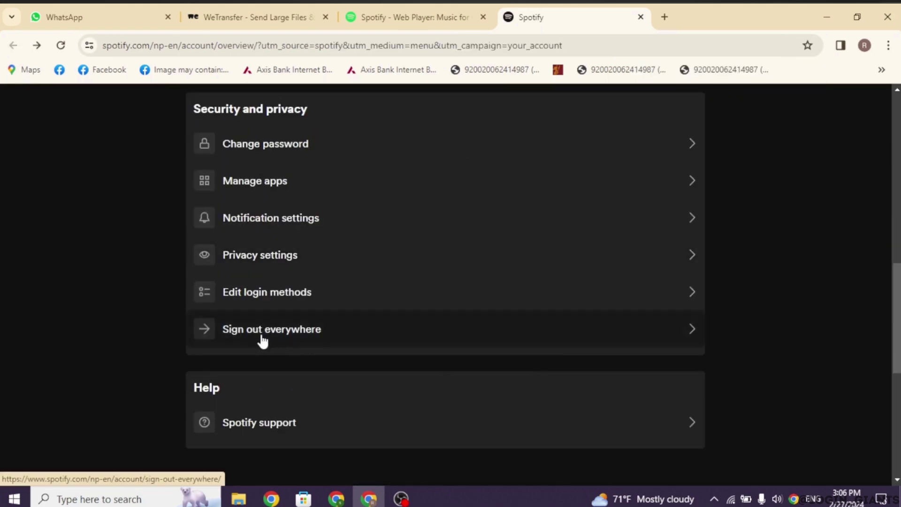
# Open Sign out everywhere from the Security and privacy section.
pyautogui.click(686, 340)
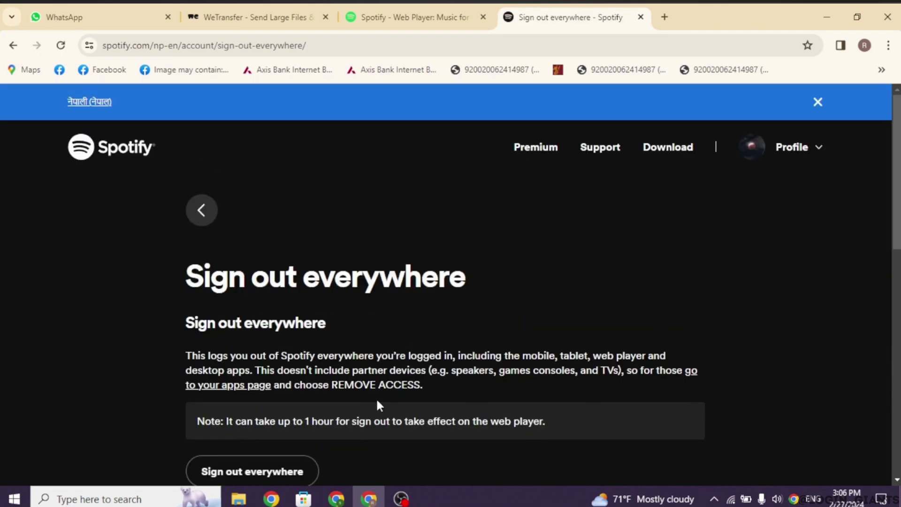
pyautogui.scroll(-1, 403, 375)
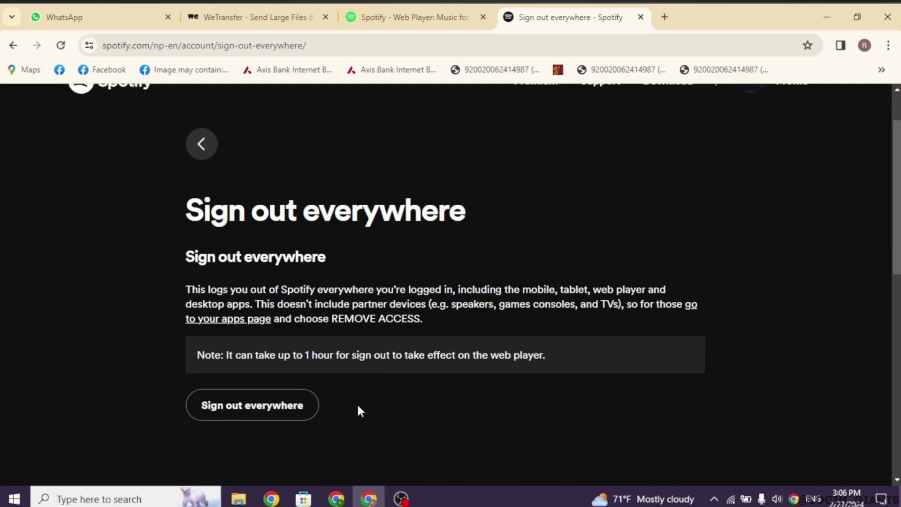